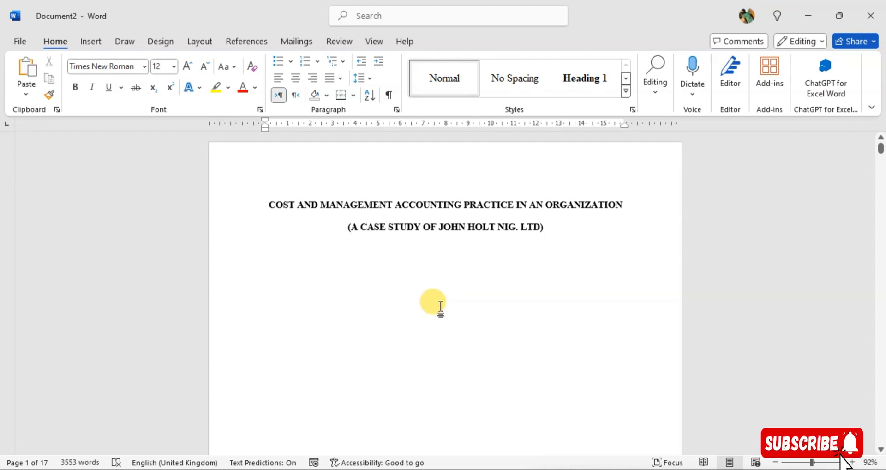
# Look through the opening pages and the unnumbered chapter and section headings, ending back at CHAPTER ONE
pyautogui.scroll(-3, 440, 307)
pyautogui.scroll(-6, 440, 304)
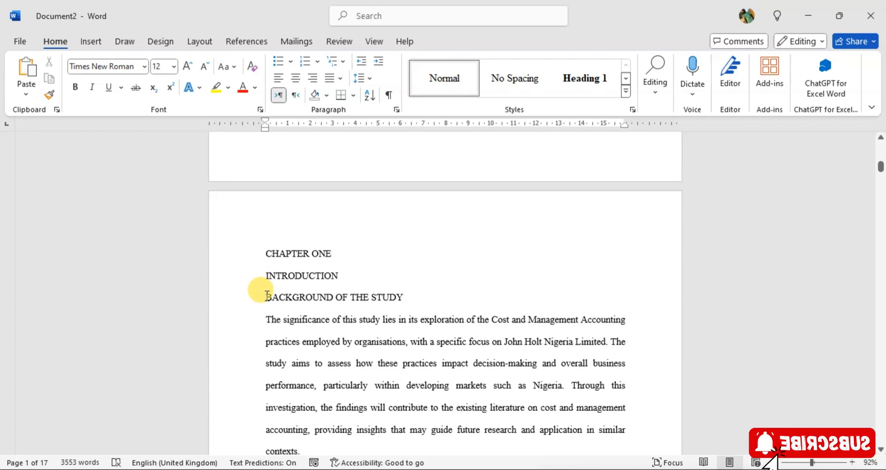
pyautogui.scroll(-20, 276, 296)
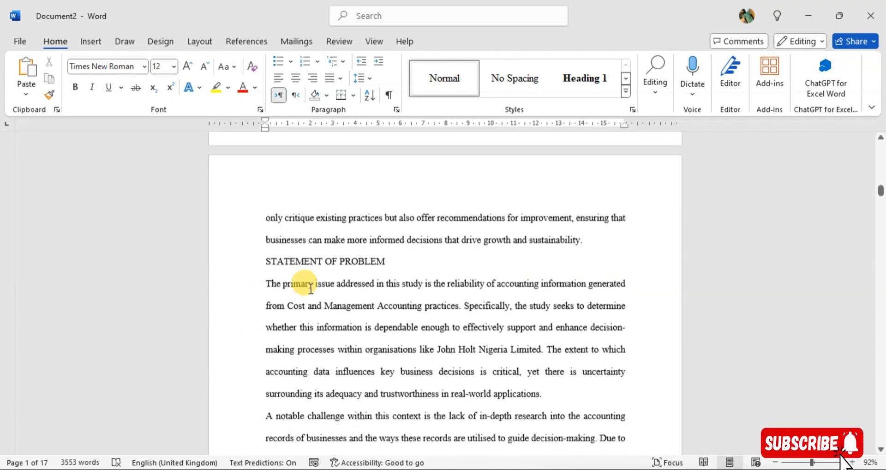
pyautogui.scroll(-3, 311, 288)
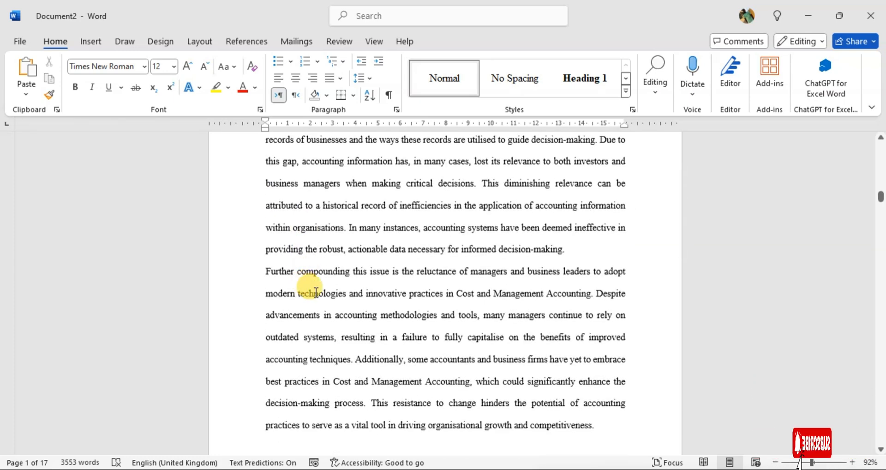
pyautogui.scroll(20, 369, 277)
pyautogui.scroll(-1, 393, 266)
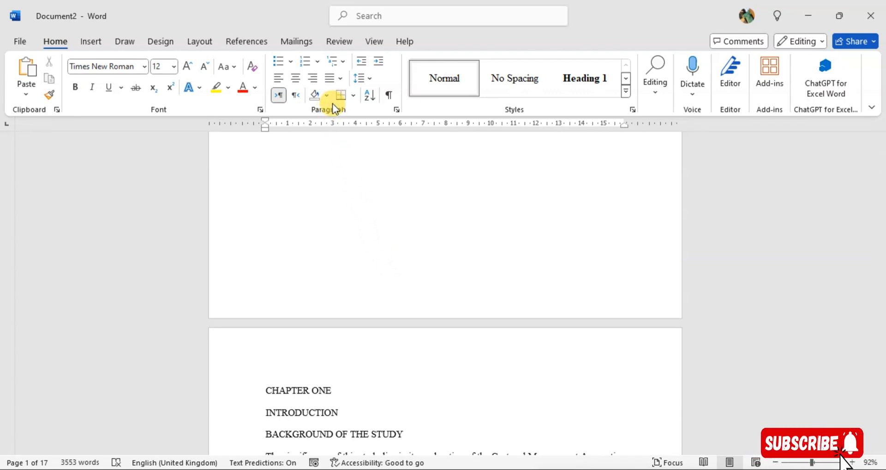
# Apply the multilevel list linked to heading styles in the format 1 Heading 1, 1.1 Heading 2, 1.1.1 Heading 3
pyautogui.click(342, 60)
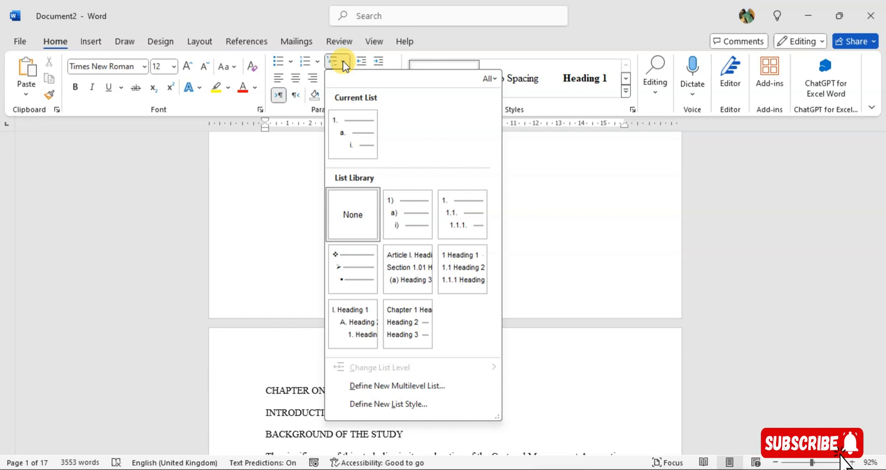
pyautogui.moveTo(397, 274)
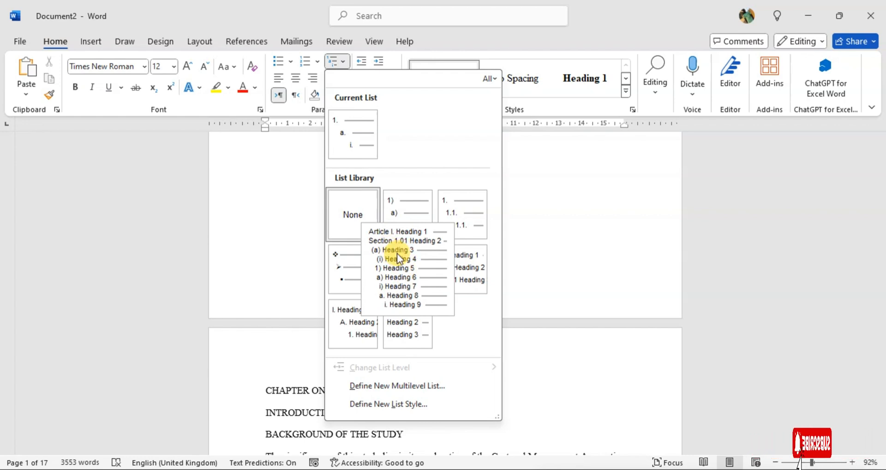
pyautogui.moveTo(340, 264)
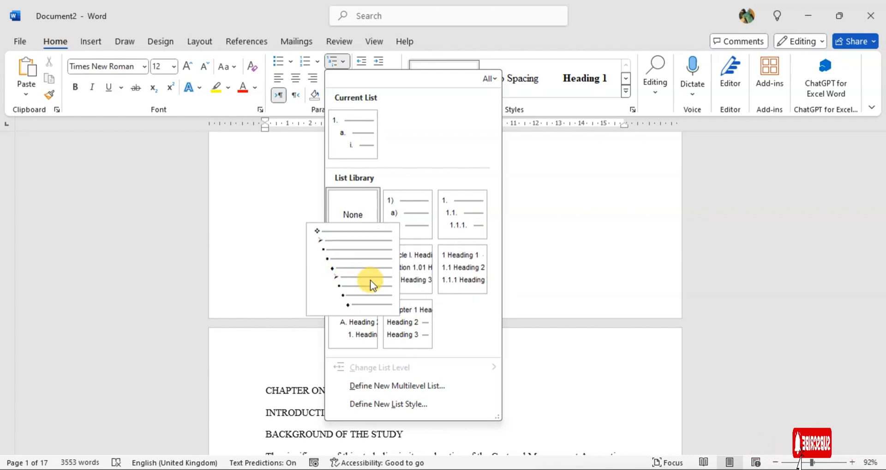
pyautogui.moveTo(455, 265)
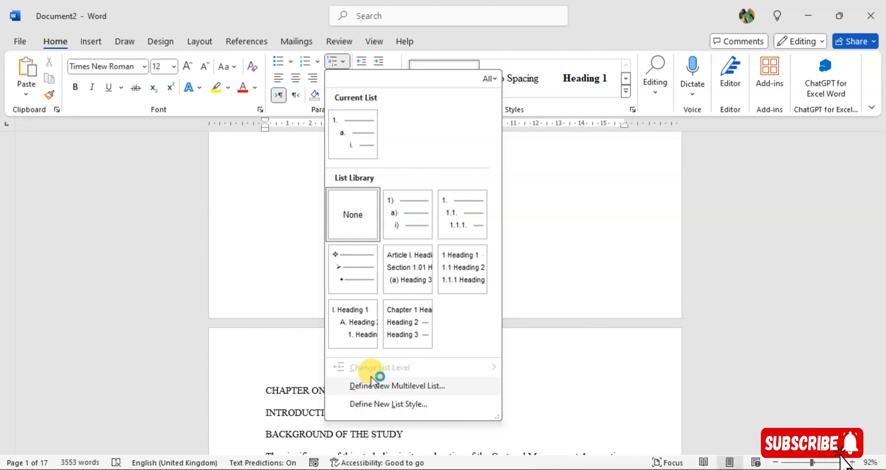
pyautogui.moveTo(361, 289)
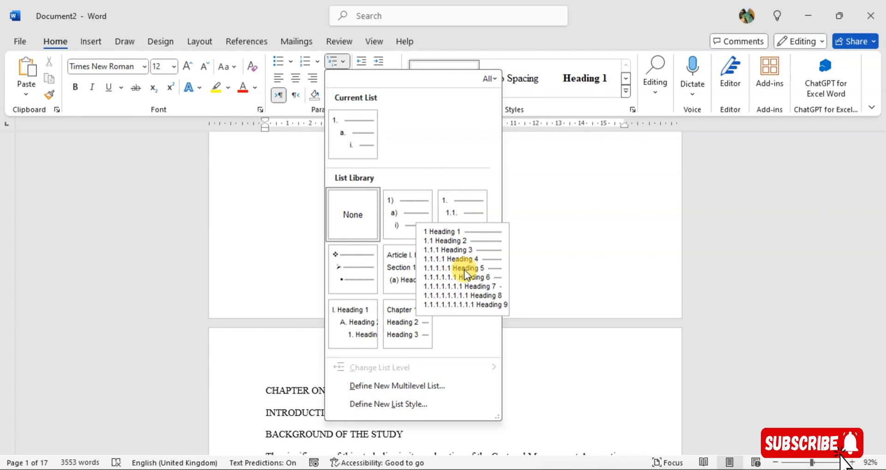
pyautogui.click(463, 270)
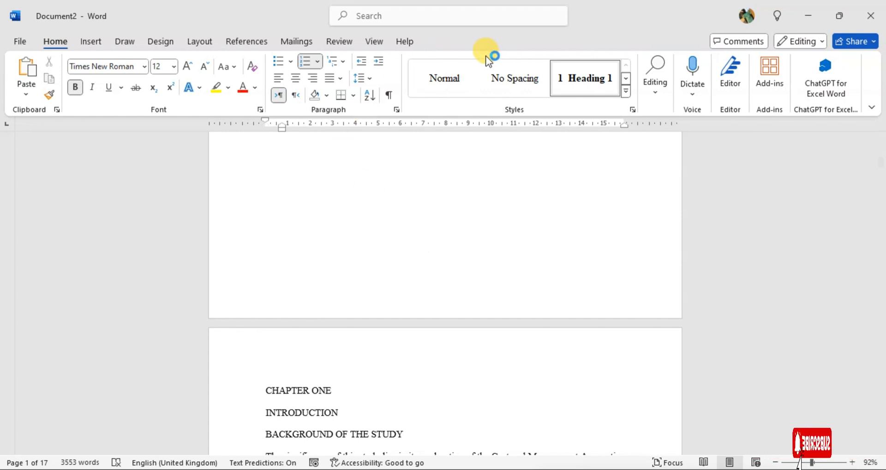
# Apply the numbered Heading 1 style to the CHAPTER ONE line
pyautogui.click(584, 89)
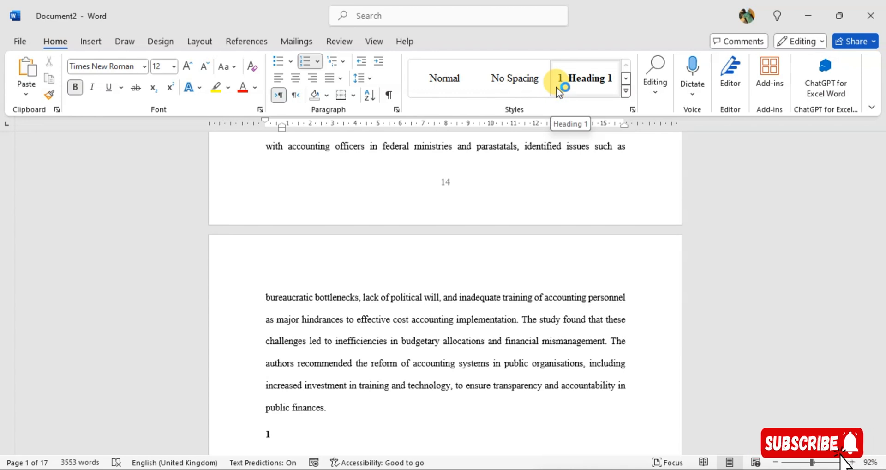
pyautogui.click(626, 79)
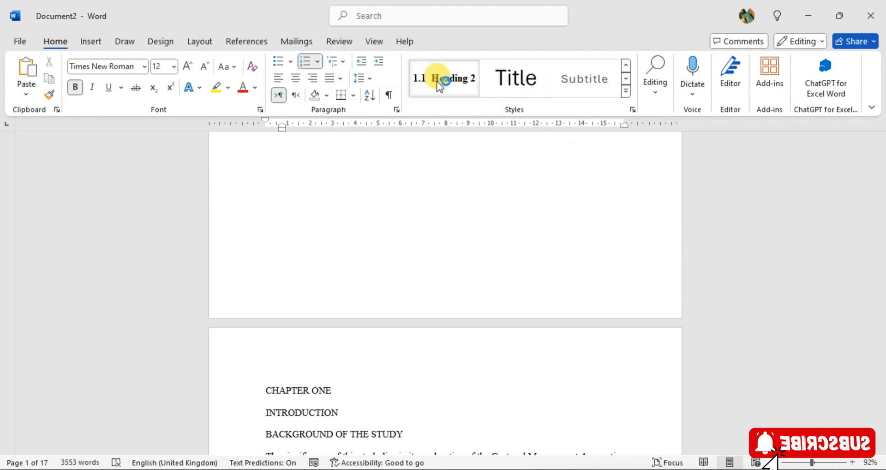
pyautogui.click(425, 83)
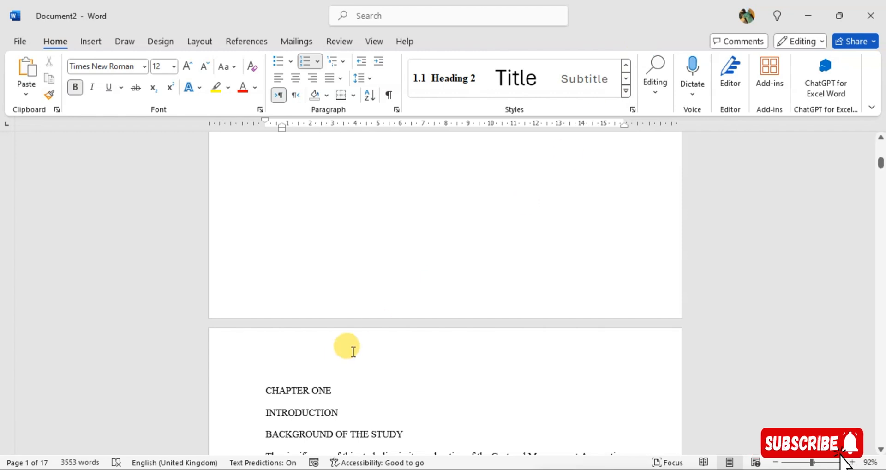
pyautogui.click(299, 392)
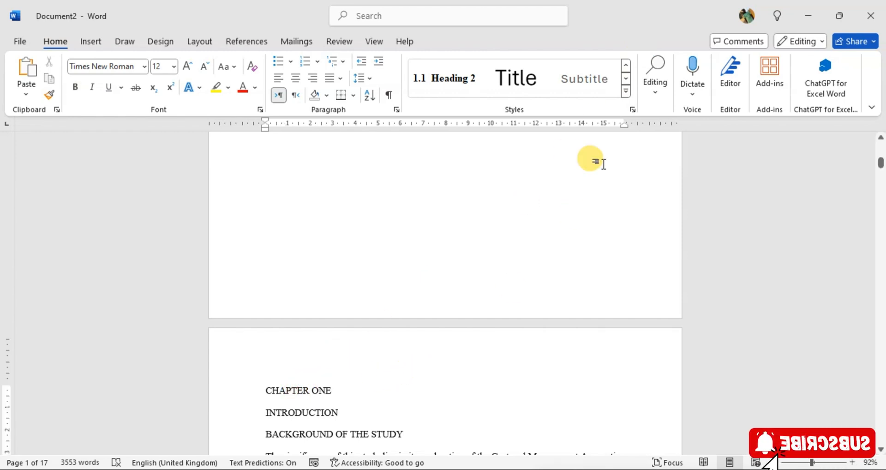
pyautogui.click(629, 64)
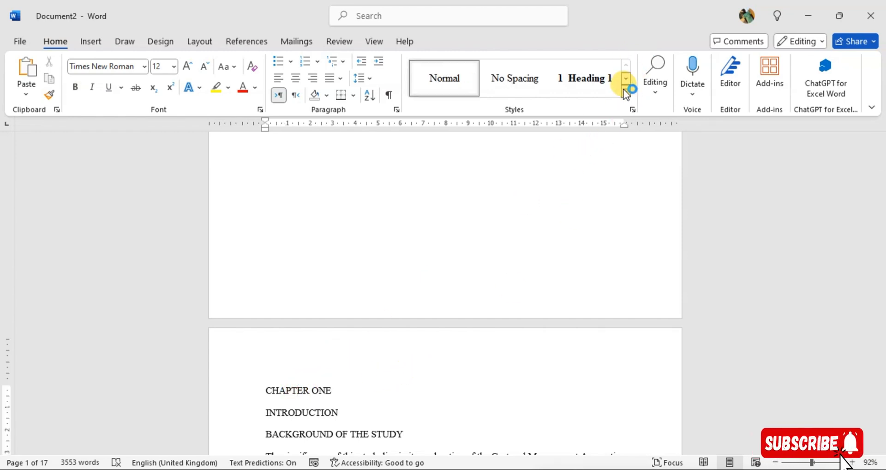
pyautogui.click(586, 82)
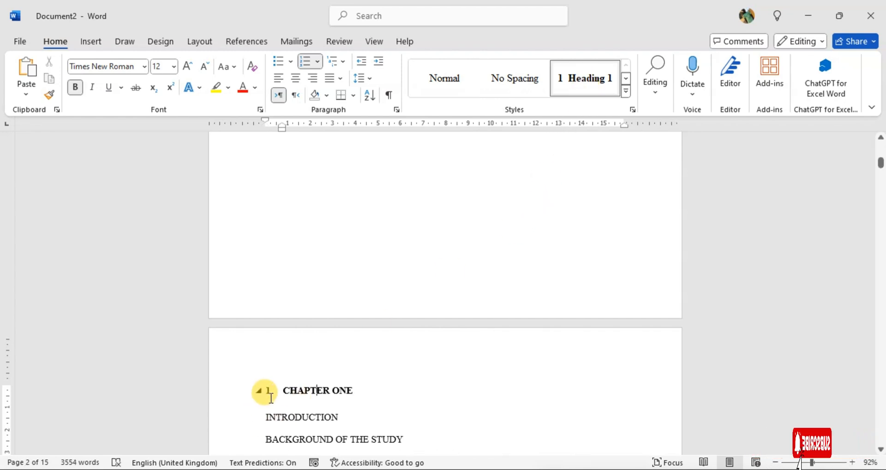
# Apply the numbered Heading 2 style to the INTRODUCTION and BACKGROUND OF THE STUDY lines
pyautogui.scroll(-2, 379, 327)
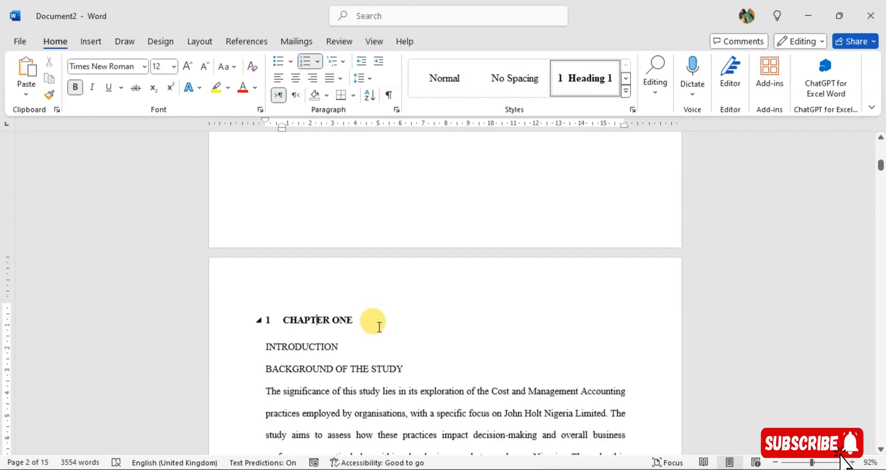
pyautogui.click(283, 336)
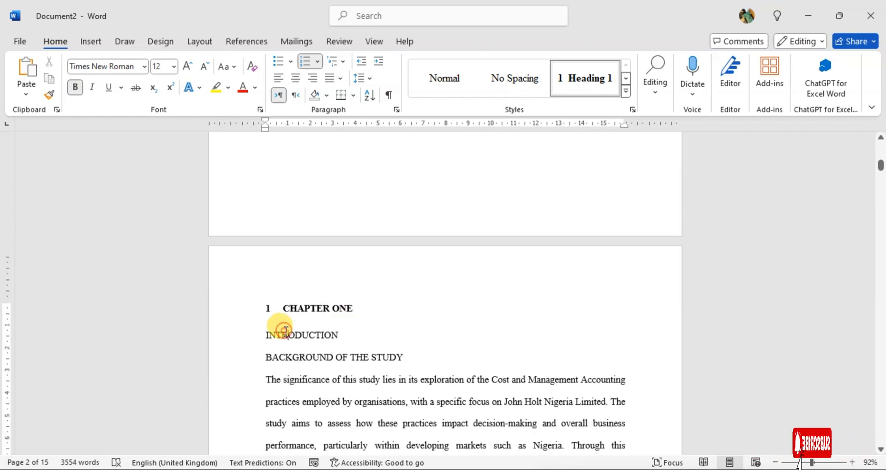
pyautogui.click(626, 88)
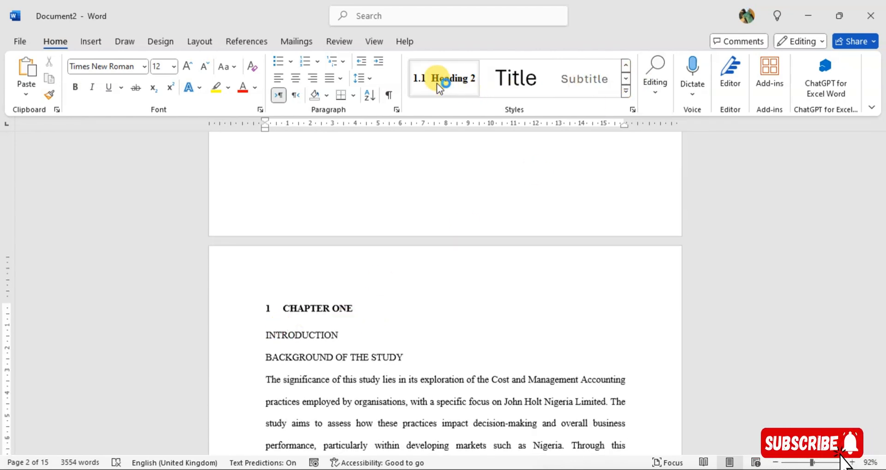
pyautogui.click(437, 84)
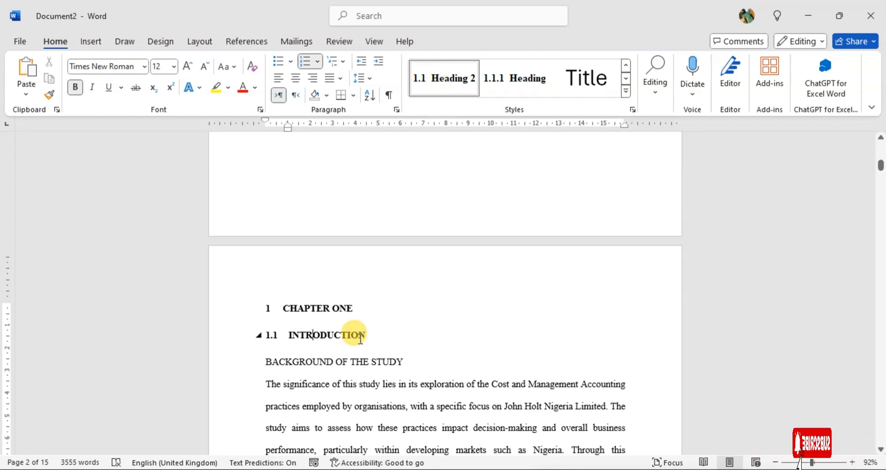
pyautogui.scroll(-3, 360, 340)
pyautogui.click(323, 277)
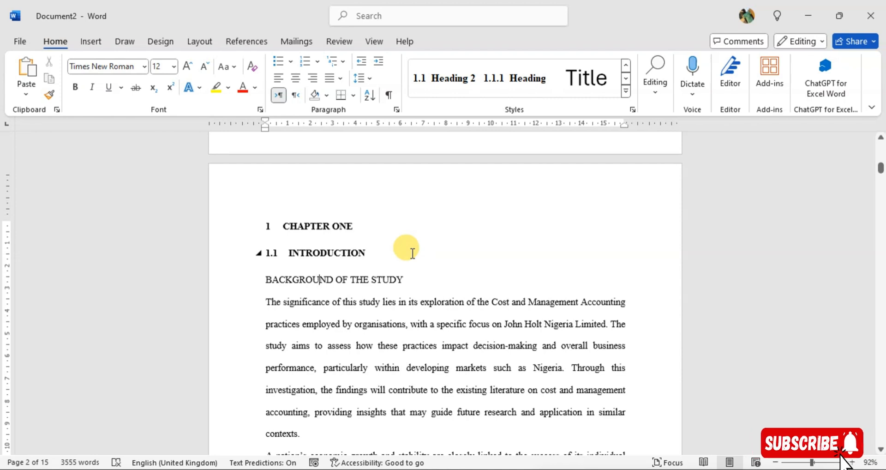
pyautogui.click(436, 79)
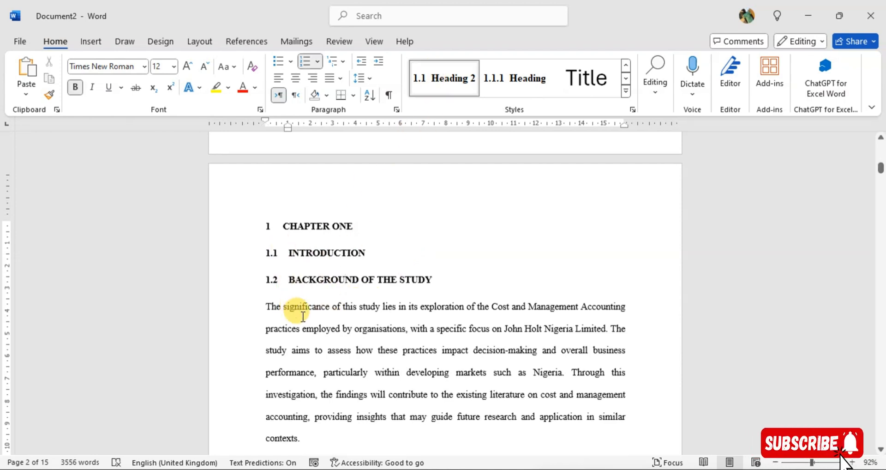
# Apply the numbered Heading 2 style to the STATEMENT OF PROBLEM and OBJECTIVE OF THE STUDY lines
pyautogui.scroll(-10, 302, 316)
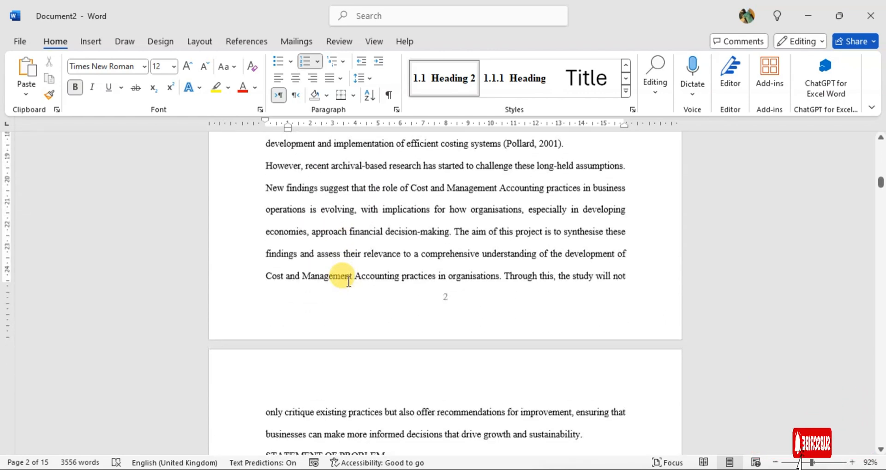
pyautogui.scroll(-4, 348, 279)
pyautogui.click(309, 291)
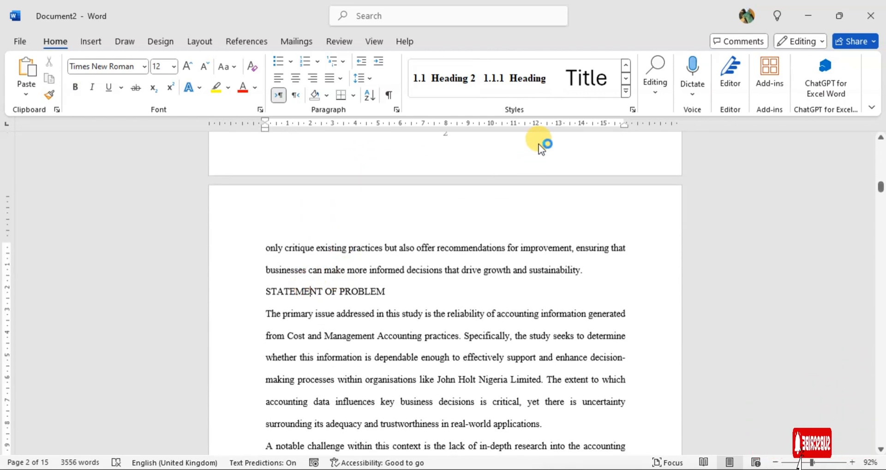
pyautogui.click(451, 82)
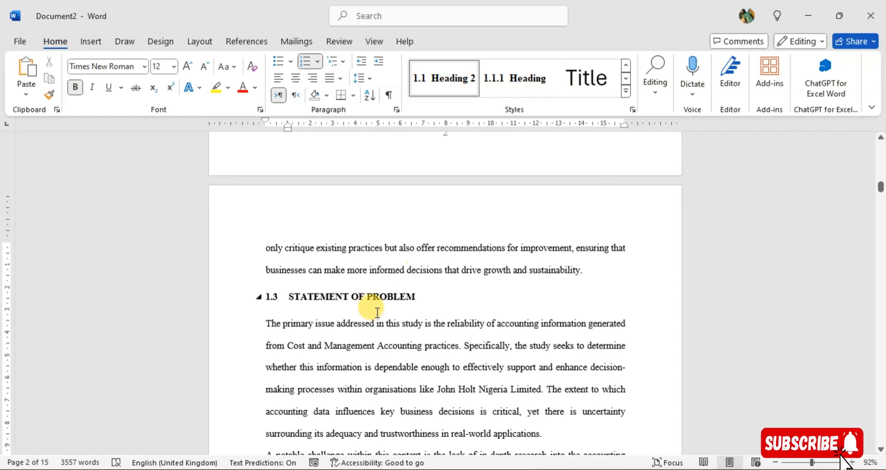
pyautogui.scroll(-15, 377, 312)
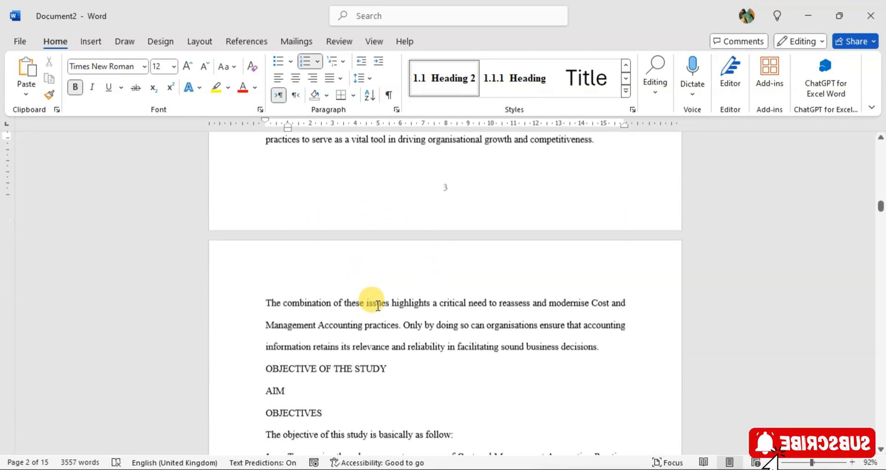
pyautogui.scroll(-2, 377, 305)
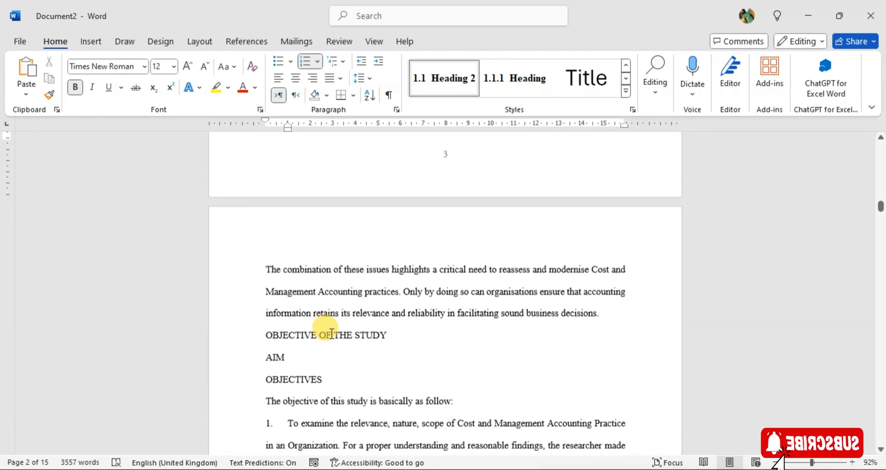
pyautogui.click(307, 334)
pyautogui.click(443, 78)
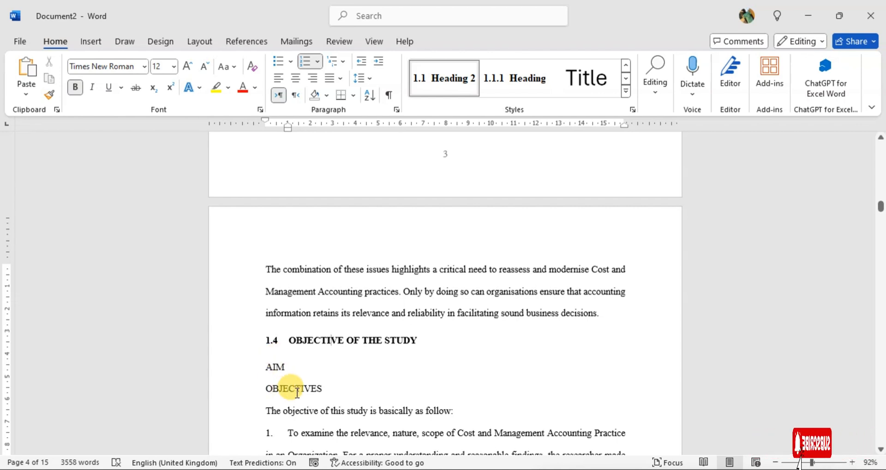
# Apply the numbered Heading 3 style to the AIM and OBJECTIVES lines under OBJECTIVE OF THE STUDY
pyautogui.click(515, 75)
pyautogui.hotkey('ctrl', 'z')
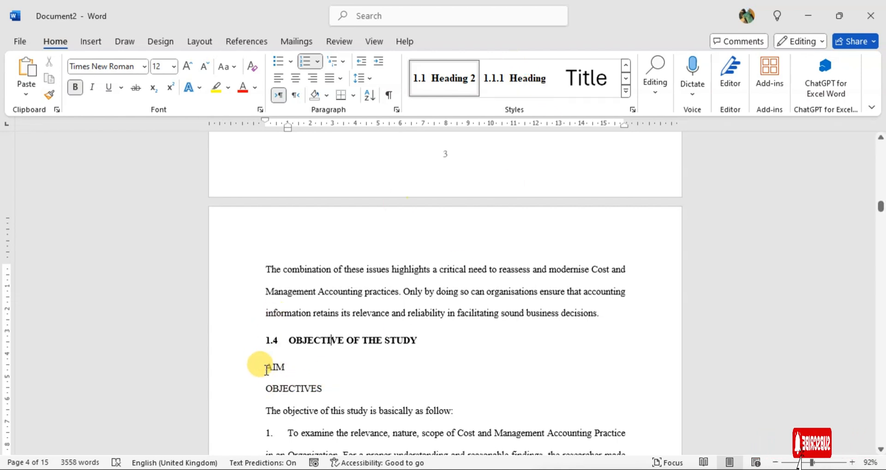
pyautogui.click(270, 367)
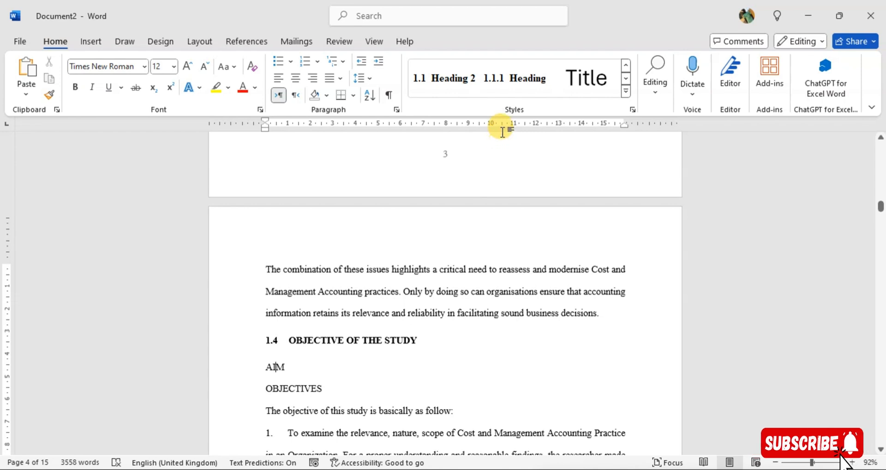
pyautogui.click(513, 83)
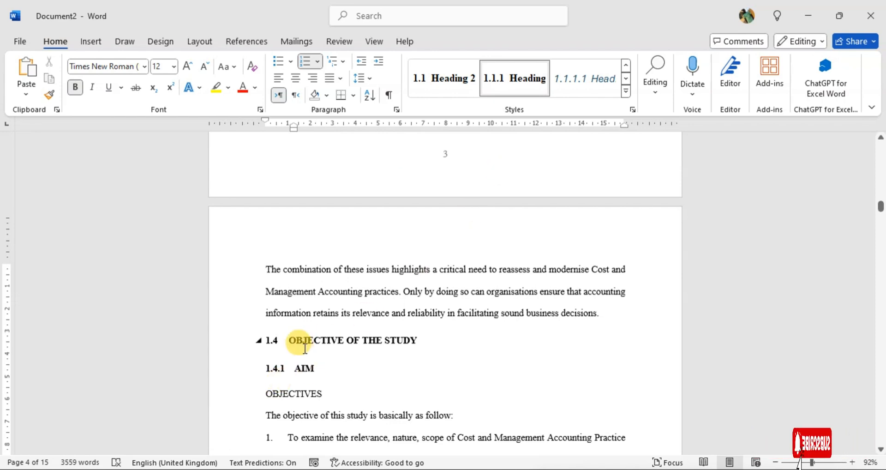
pyautogui.scroll(-3, 300, 325)
pyautogui.click(292, 309)
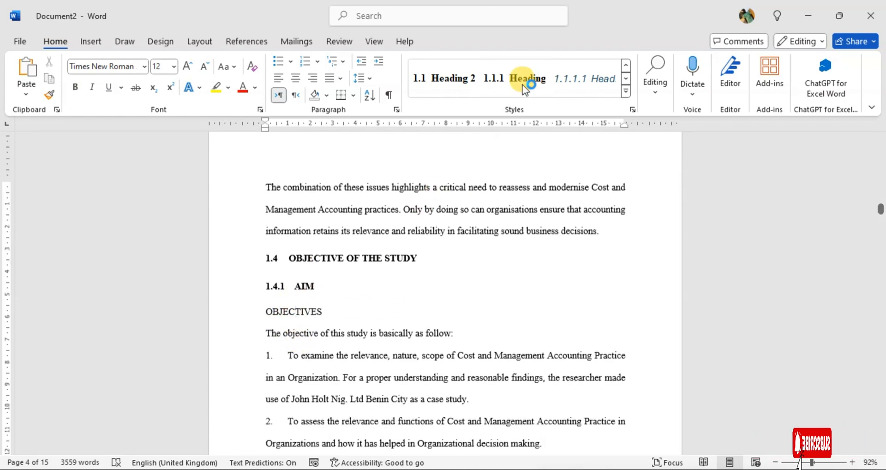
pyautogui.click(507, 79)
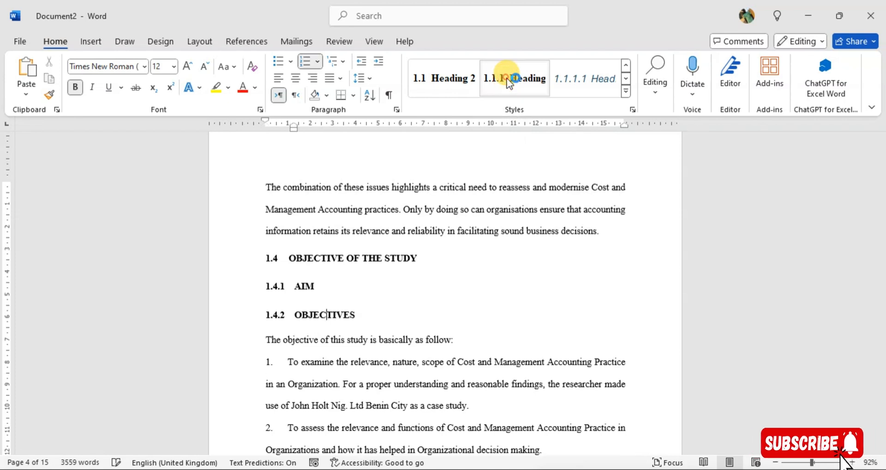
# Apply the numbered Heading 2 style to the RESEARCH HYPOTHESIS and SIGNIFICANCE OF THE STUDY lines
pyautogui.scroll(-7, 297, 283)
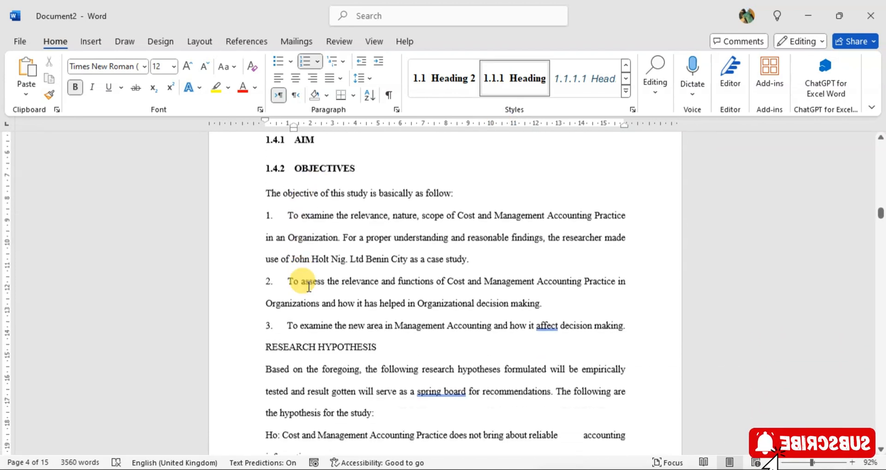
pyautogui.click(337, 305)
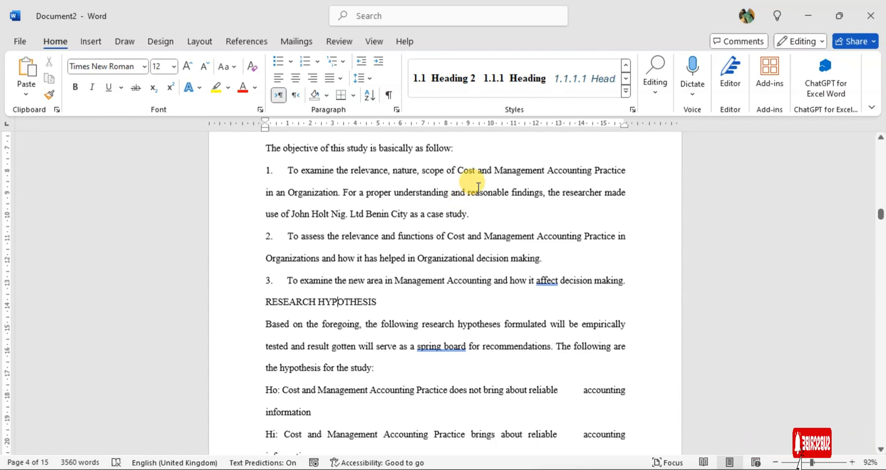
pyautogui.click(437, 75)
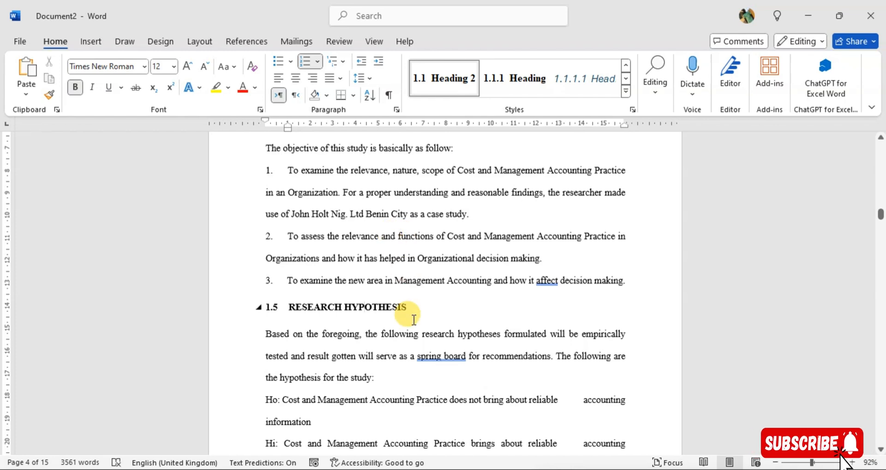
pyautogui.scroll(-10, 414, 319)
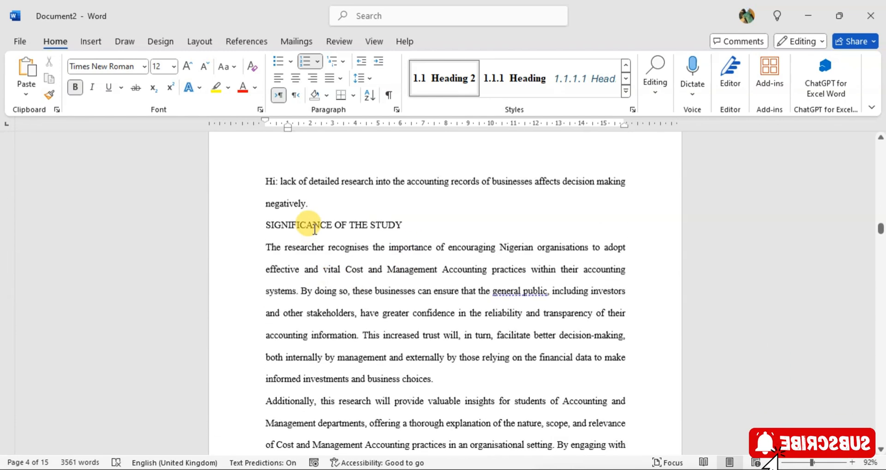
pyautogui.click(314, 226)
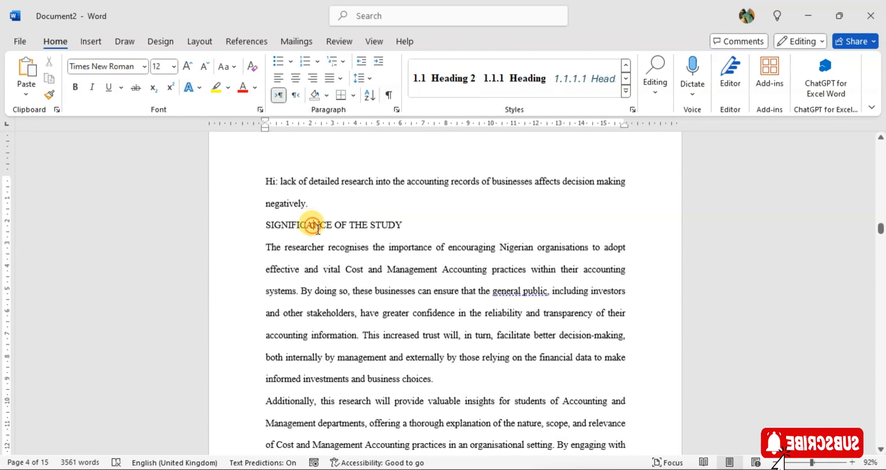
pyautogui.click(443, 75)
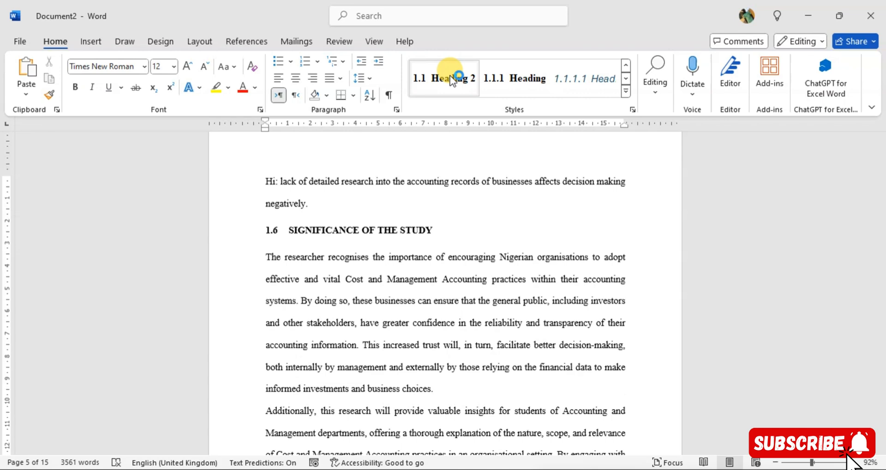
# Apply the numbered Heading 2 style to the LIMITATION OF THE STUDY and SCOPE OF THE STUDY lines
pyautogui.scroll(-5, 318, 263)
pyautogui.click(325, 268)
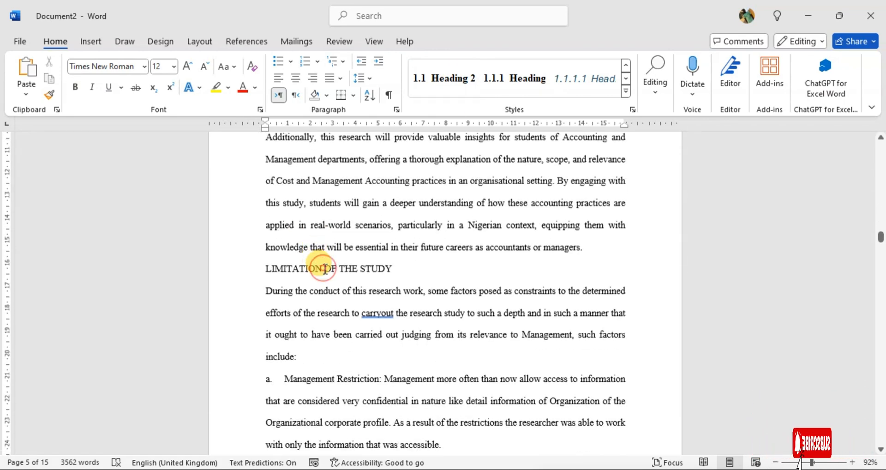
pyautogui.click(445, 79)
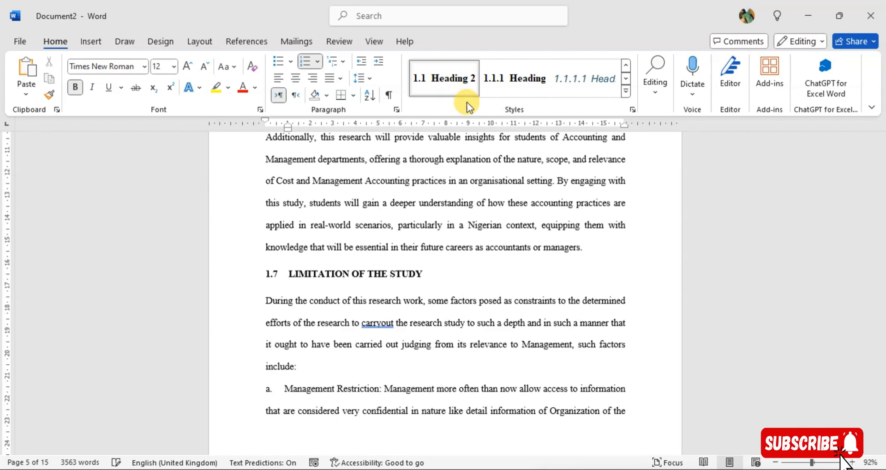
pyautogui.scroll(-5, 346, 208)
pyautogui.scroll(-4, 356, 220)
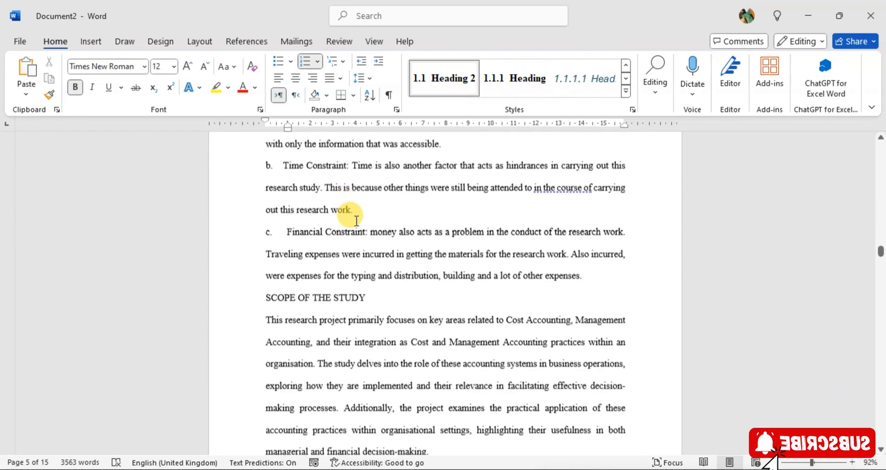
pyautogui.click(318, 267)
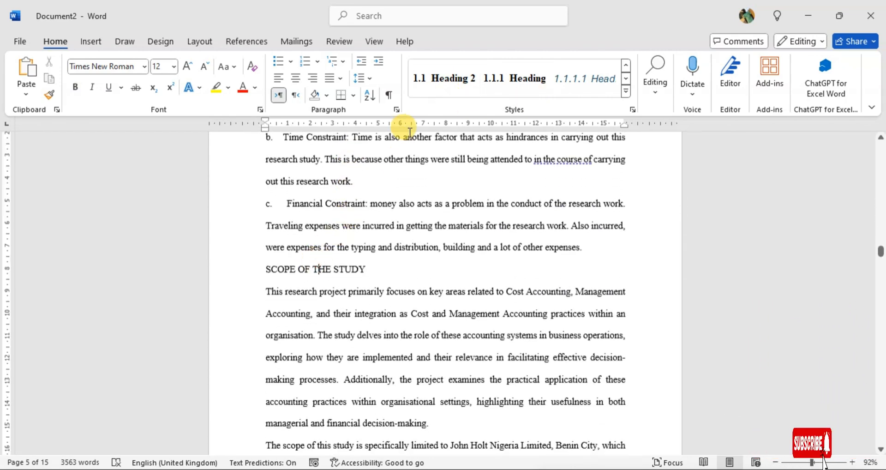
pyautogui.click(444, 79)
# Apply the numbered Heading 2 style to the DEFINITION OF TERMS line
pyautogui.scroll(-10, 391, 241)
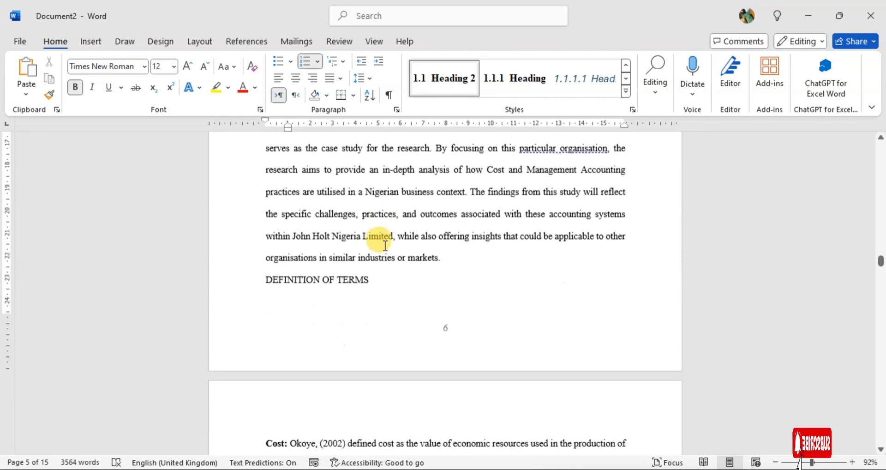
pyautogui.click(314, 170)
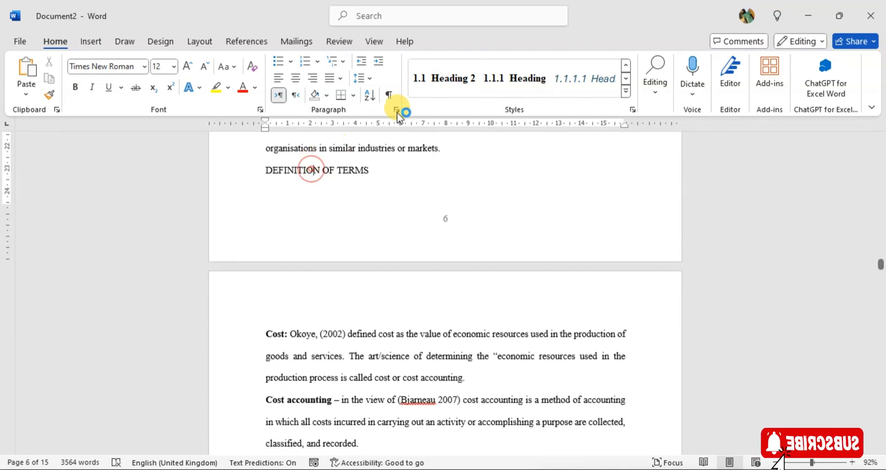
pyautogui.click(445, 79)
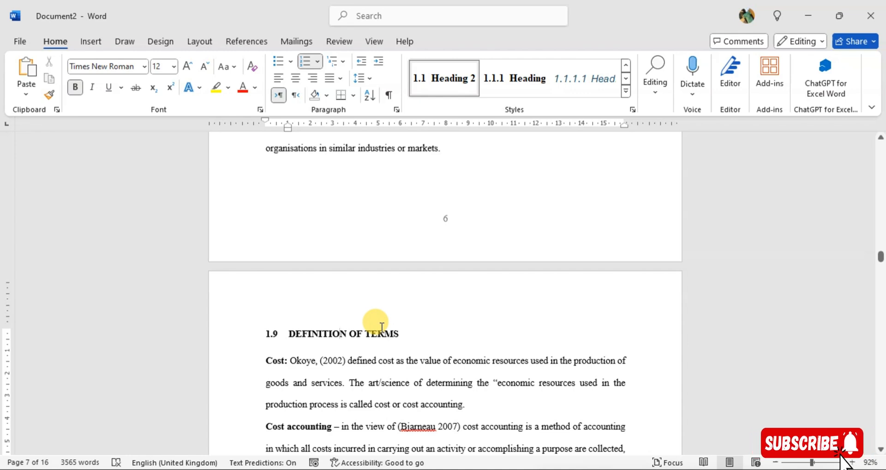
# Centre the CHAPTER ONE heading at the start of the first chapter
pyautogui.scroll(10, 381, 327)
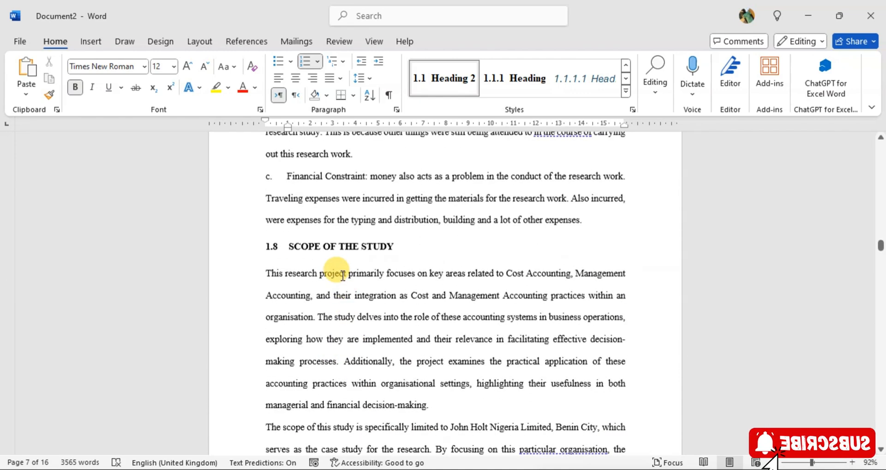
pyautogui.click(277, 249)
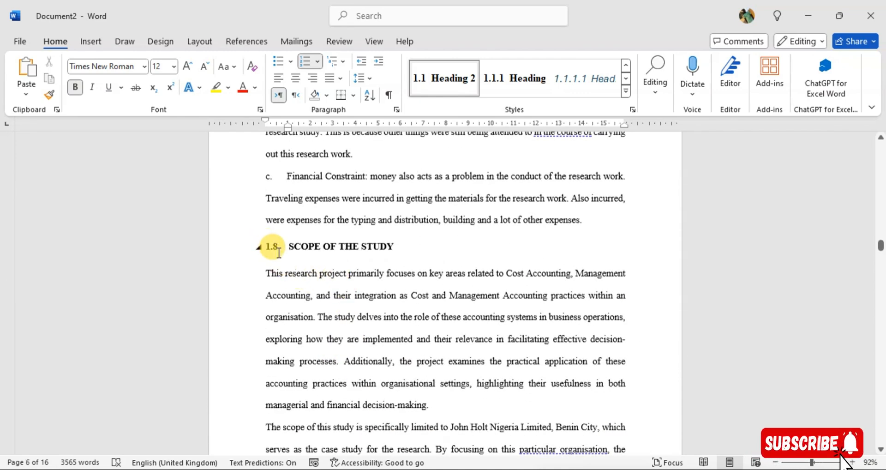
pyautogui.scroll(1, 293, 248)
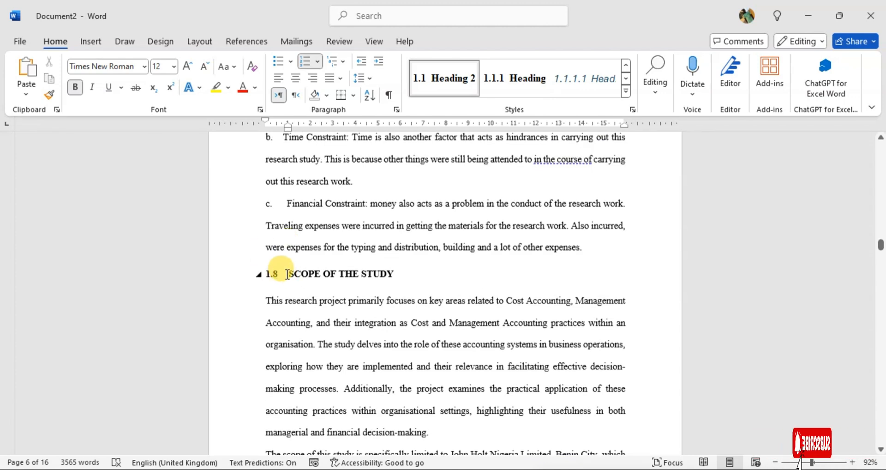
pyautogui.scroll(15, 287, 274)
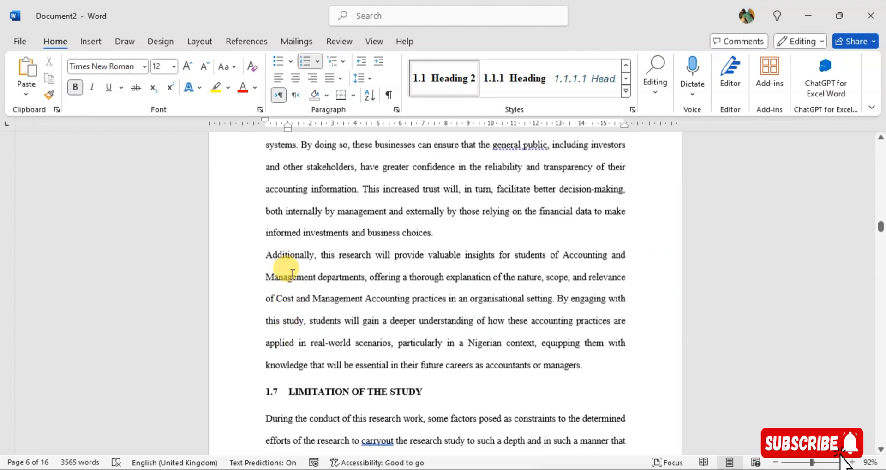
pyautogui.scroll(15, 292, 274)
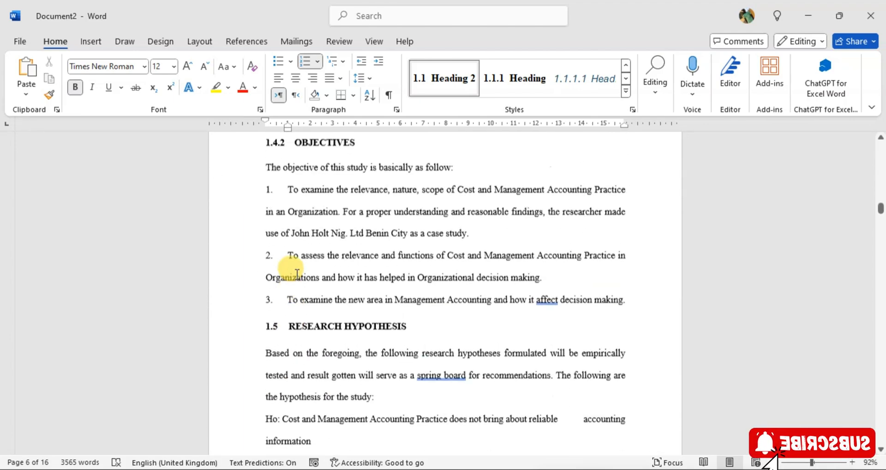
pyautogui.scroll(15, 297, 274)
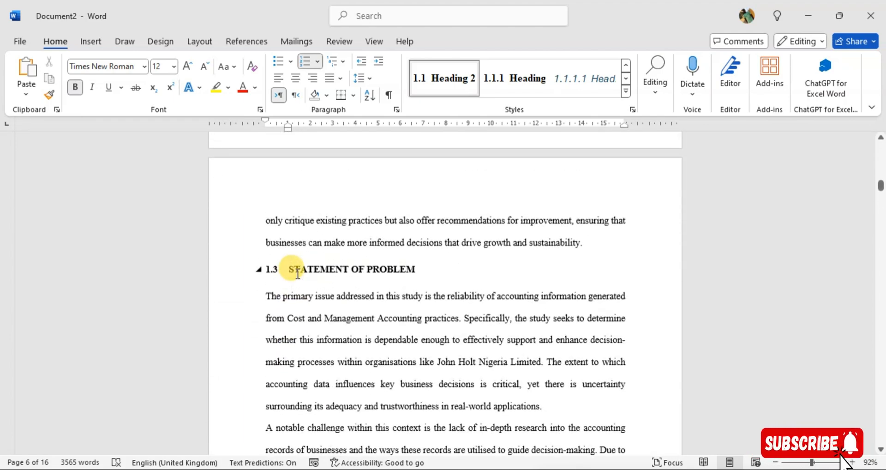
pyautogui.scroll(15, 297, 274)
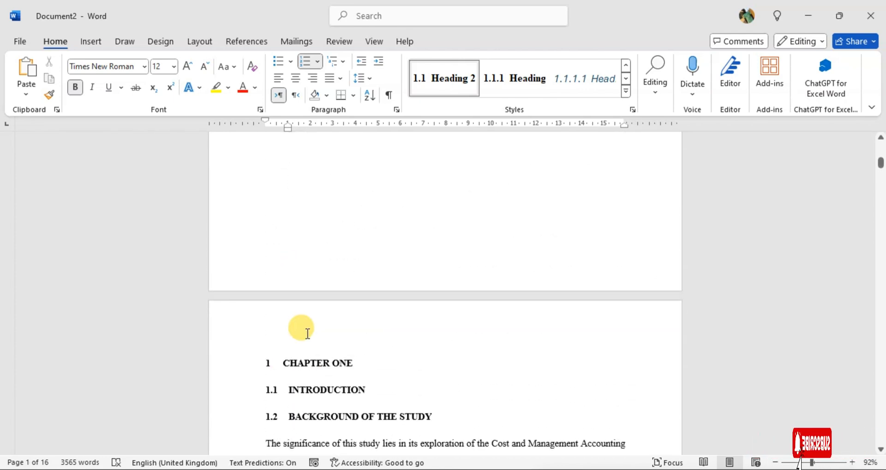
pyautogui.click(309, 361)
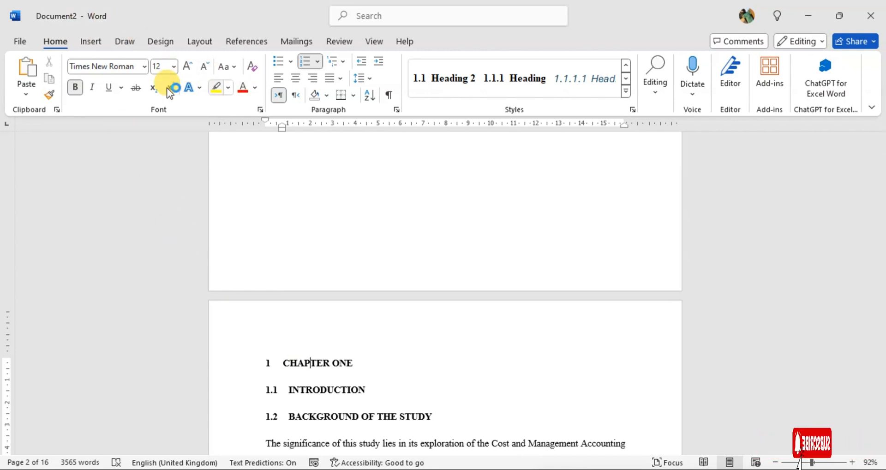
pyautogui.click(296, 81)
# Remove the blank page in front of the CHAPTER TWO line
pyautogui.scroll(-9, 439, 335)
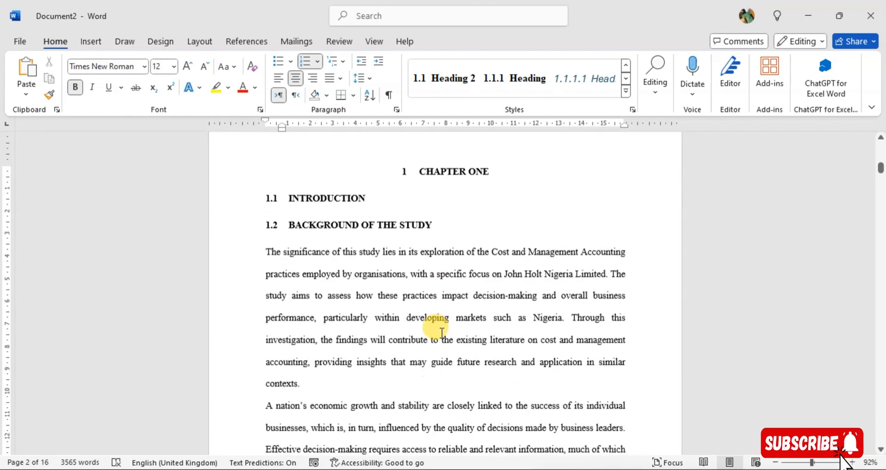
pyautogui.scroll(-20, 441, 333)
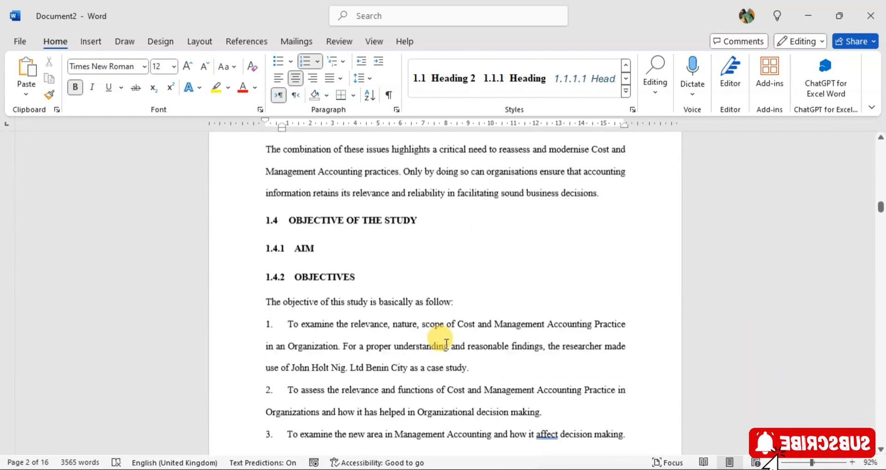
pyautogui.scroll(-20, 446, 343)
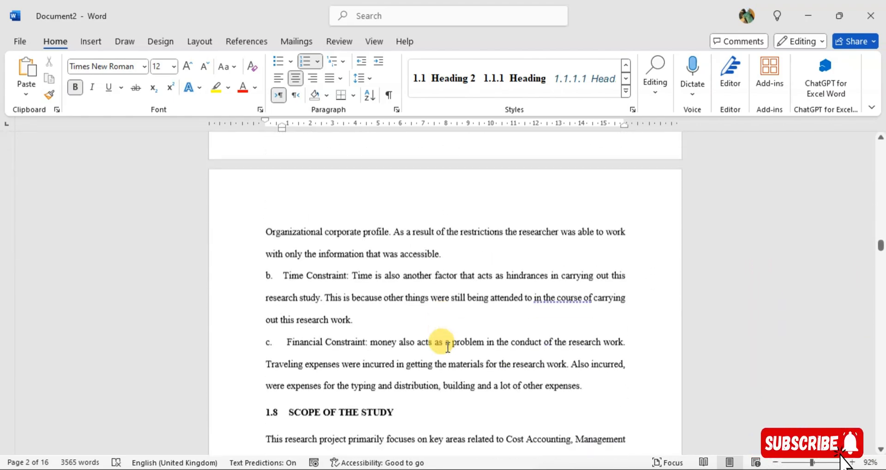
pyautogui.scroll(-20, 447, 347)
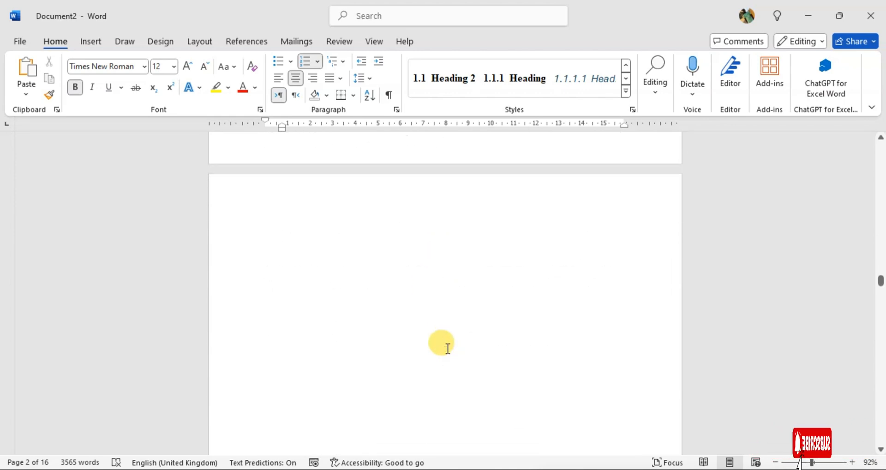
pyautogui.scroll(-5, 447, 348)
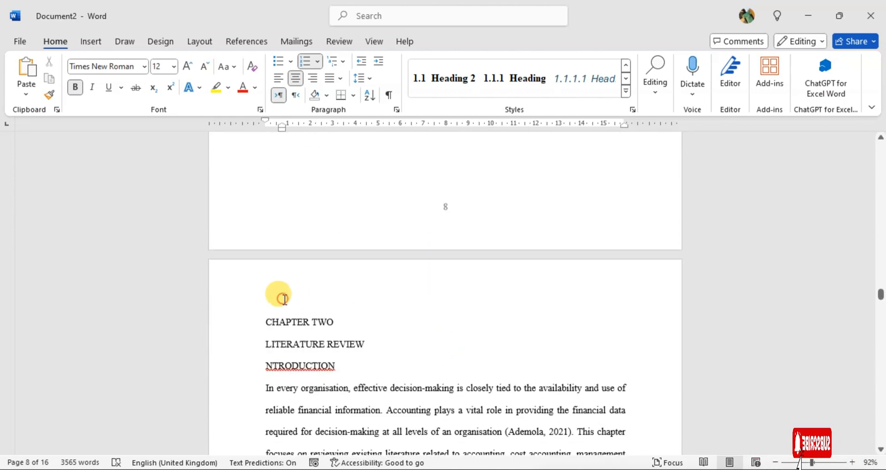
pyautogui.click(289, 317)
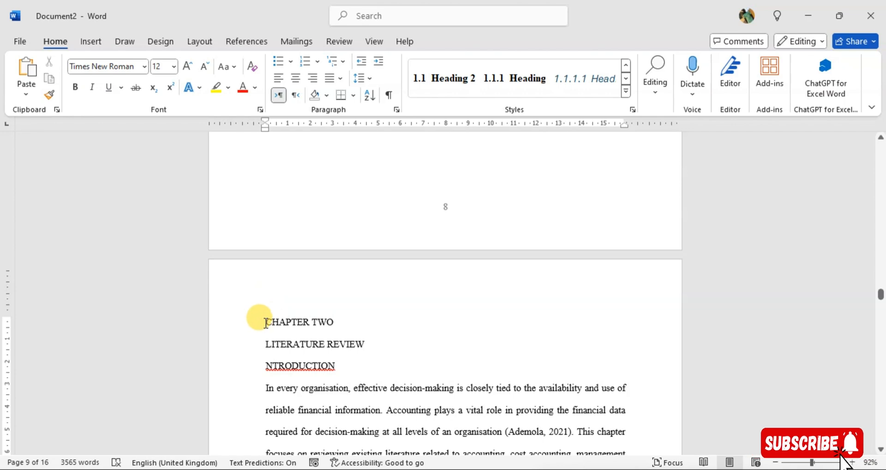
pyautogui.press('BackSpace')
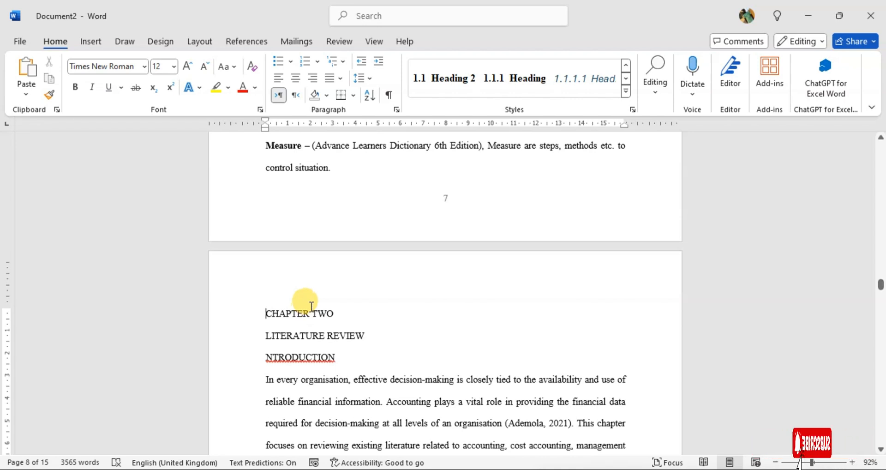
# Apply the numbered Heading 1 style to the CHAPTER TWO line and Heading 2 to the LITERATURE REVIEW line
pyautogui.click(627, 65)
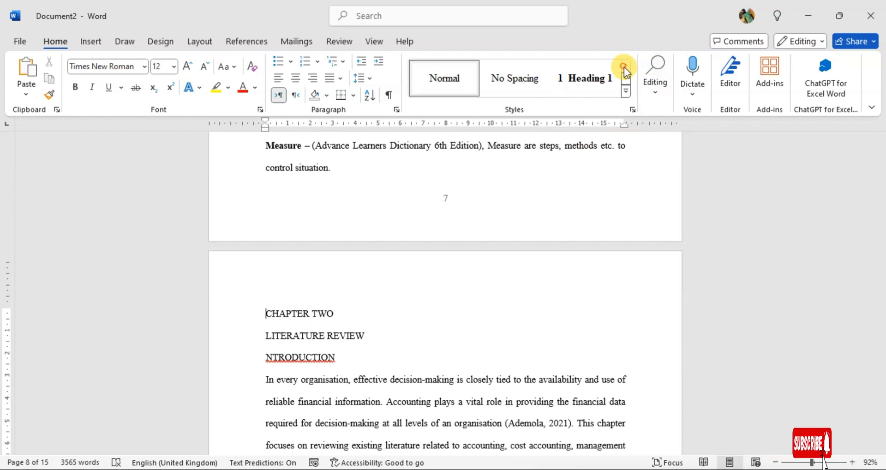
pyautogui.click(569, 75)
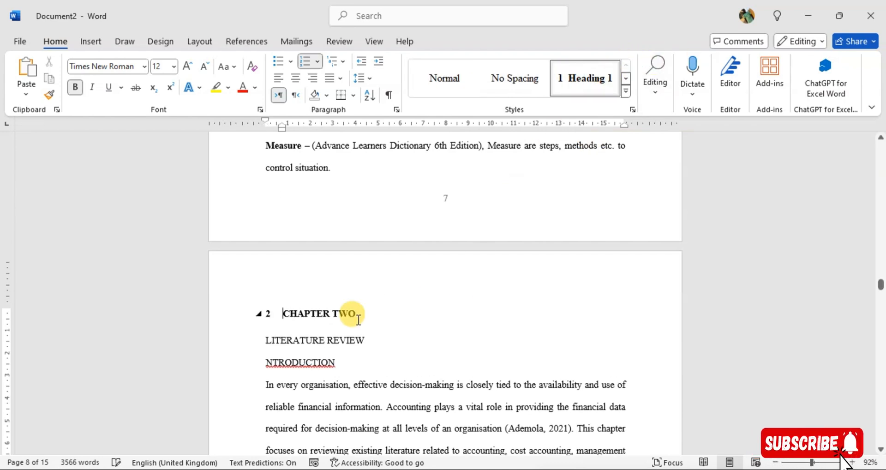
pyautogui.click(347, 340)
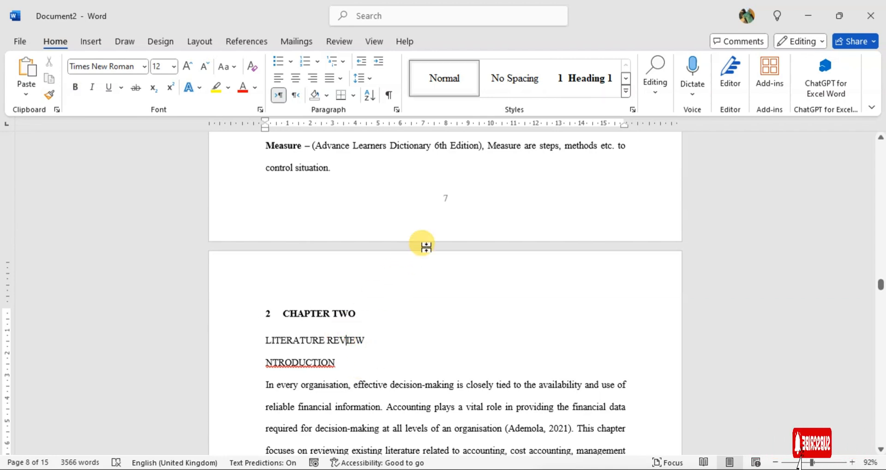
pyautogui.click(599, 81)
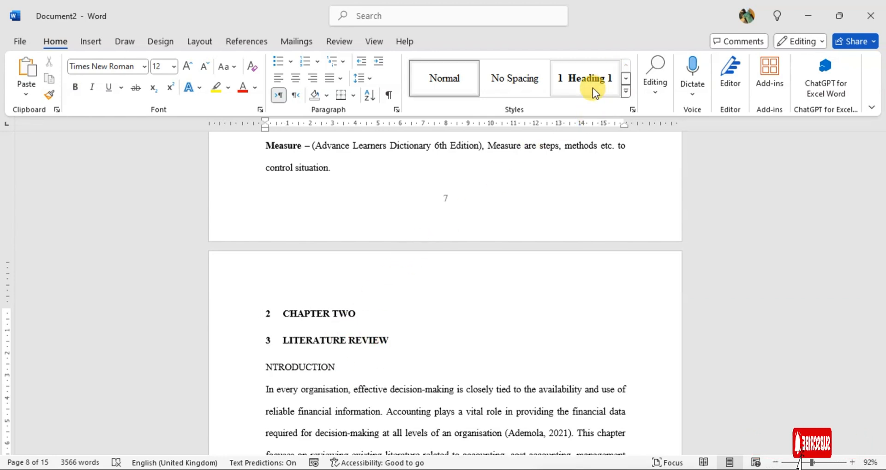
pyautogui.hotkey('ctrl', 'z')
pyautogui.click(626, 78)
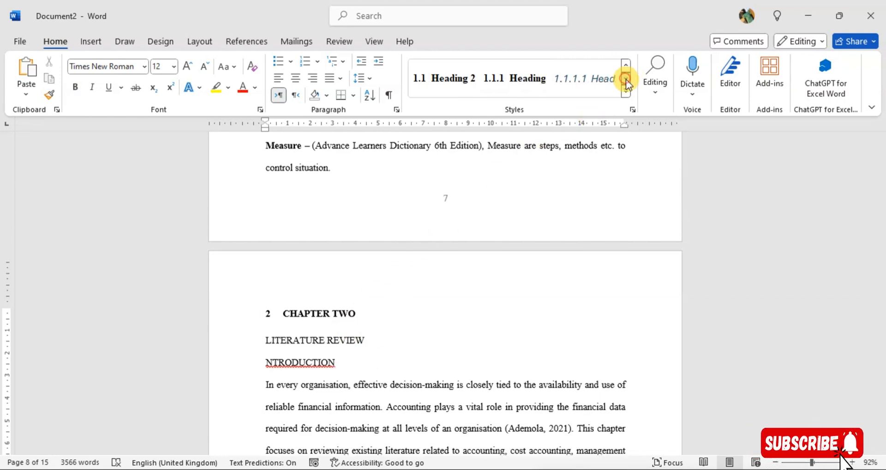
pyautogui.click(439, 81)
# Correct the misspelt line below LITERATURE REVIEW to INTRODUCTION and apply the numbered Heading 2 style to it
pyautogui.moveTo(346, 368); pyautogui.dragTo(306, 369)
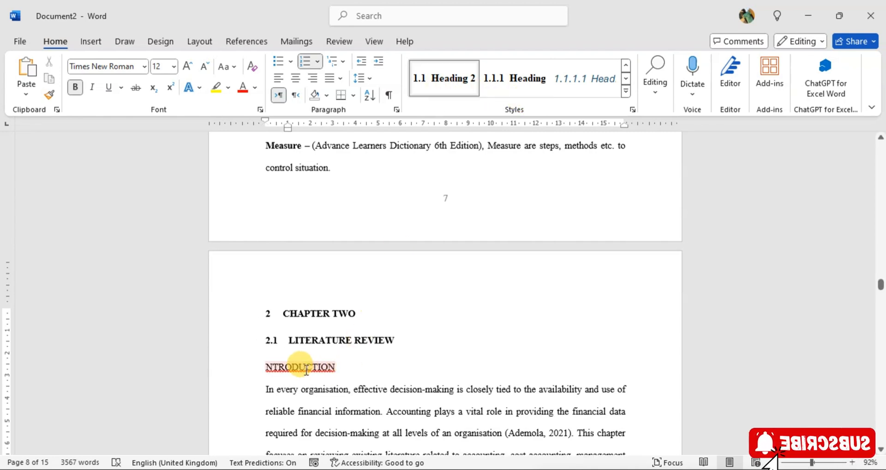
pyautogui.click(268, 368)
pyautogui.click(267, 368)
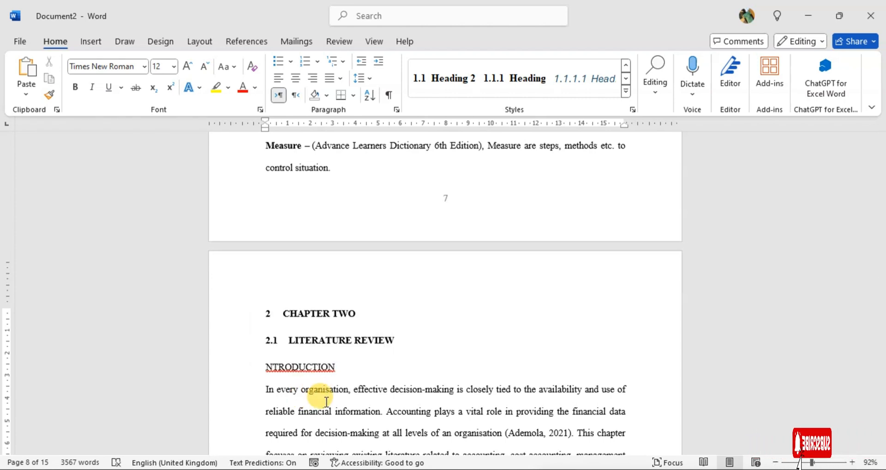
pyautogui.write('I')
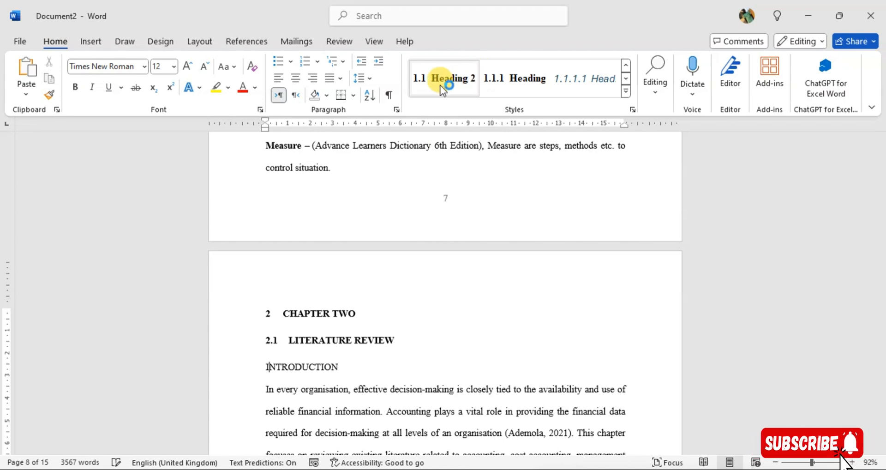
pyautogui.click(442, 83)
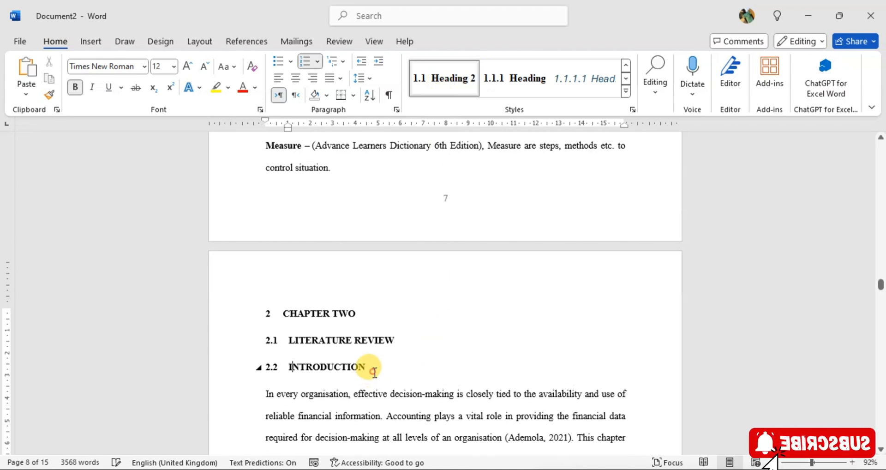
# Add three separate body-text lines reading INTEREST, TAX and RETURN below the INTRODUCTION heading
pyautogui.click(374, 371)
pyautogui.press('Return')
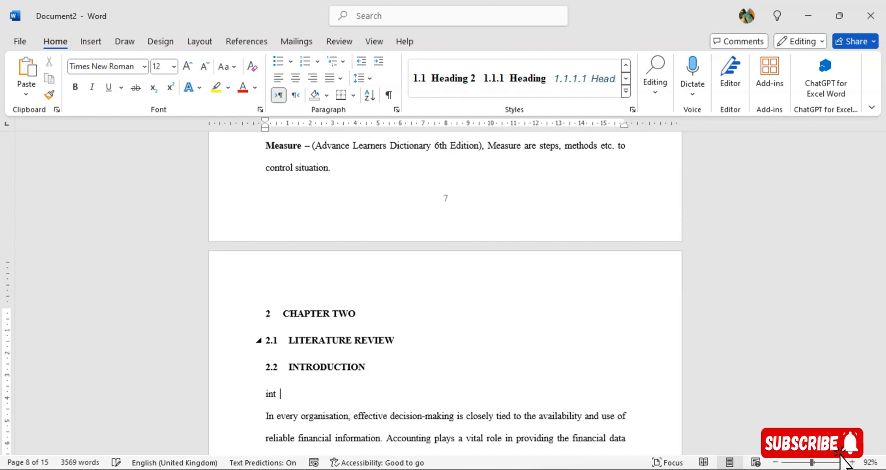
pyautogui.press('BackSpace')
pyautogui.write('INTEREST')
pyautogui.press('Return')
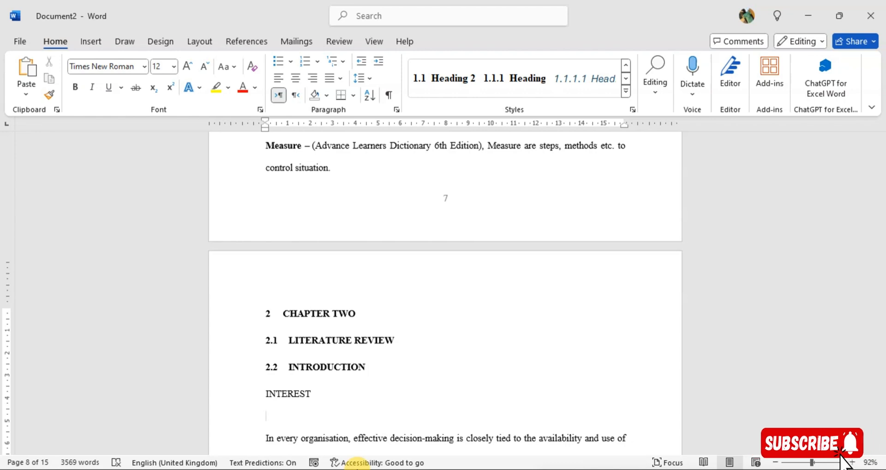
pyautogui.write('TAX')
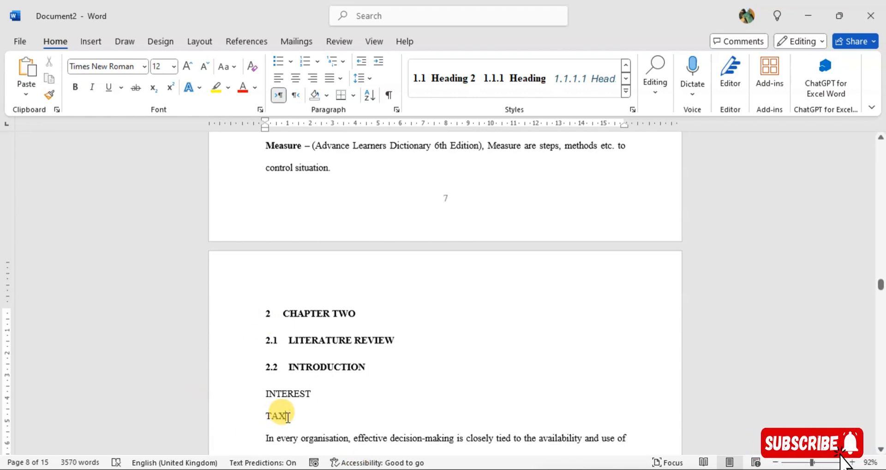
pyautogui.press('Return')
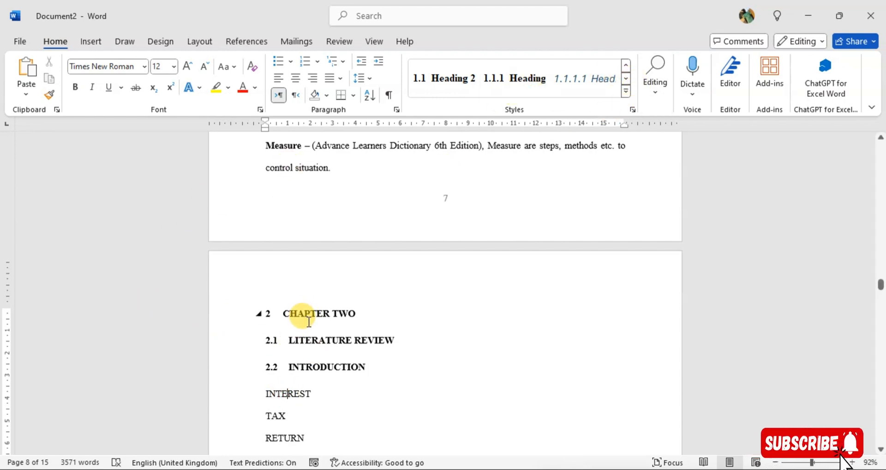
# Apply the numbered third-level heading style (1.1.1) to the INTEREST line
pyautogui.click(590, 77)
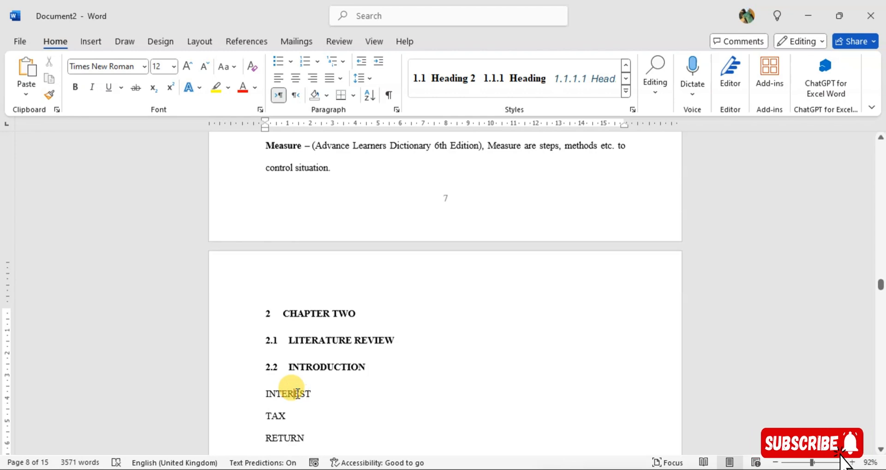
pyautogui.click(512, 81)
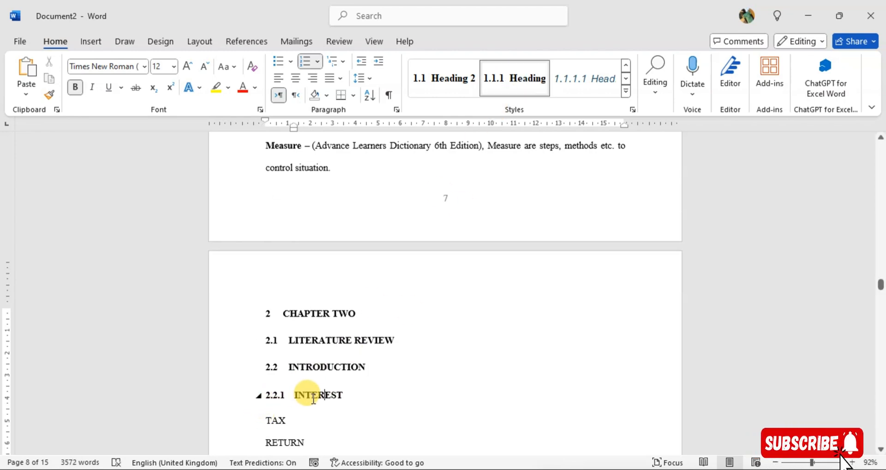
pyautogui.scroll(-3, 306, 296)
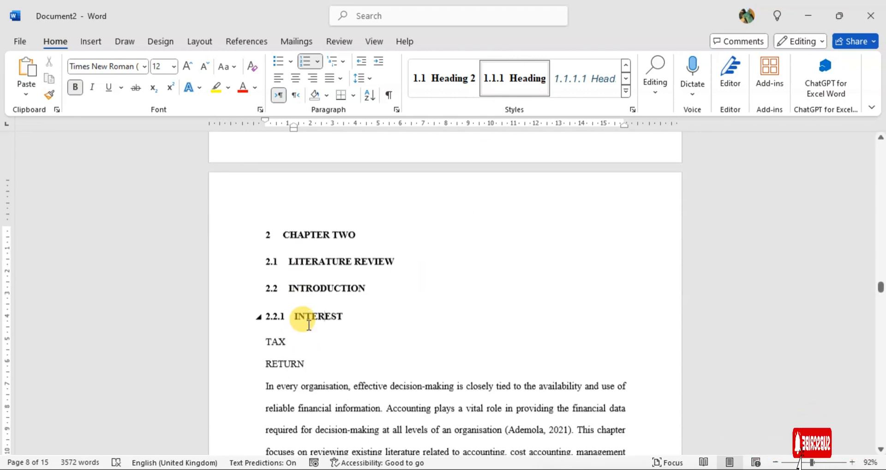